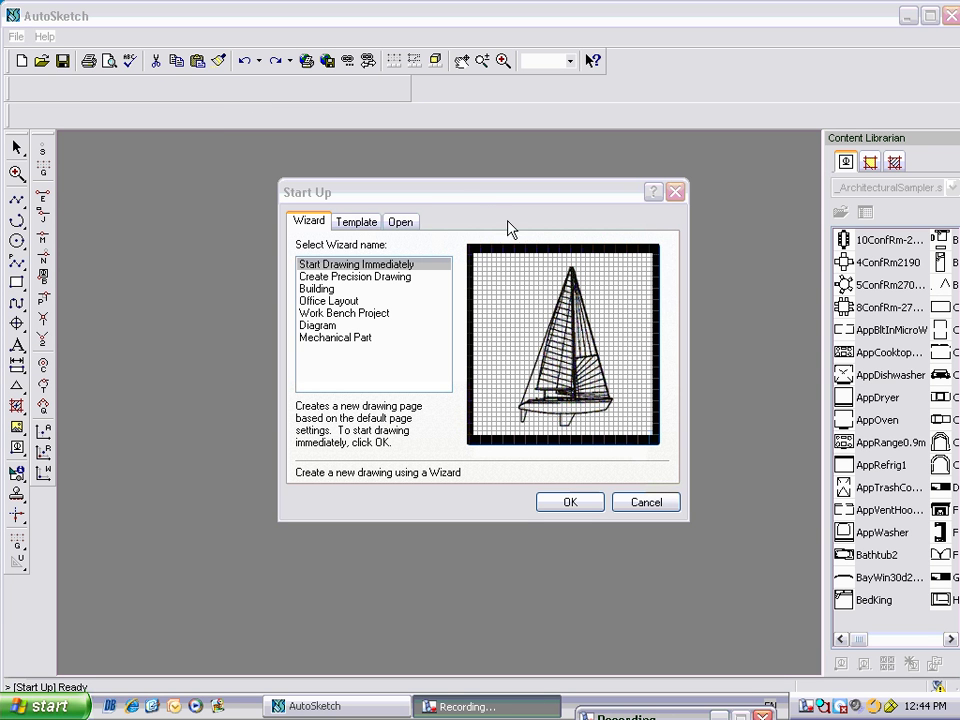
Start a blank Drawing1 with the default page settings from the Start Up wizard
left_click(457, 198)
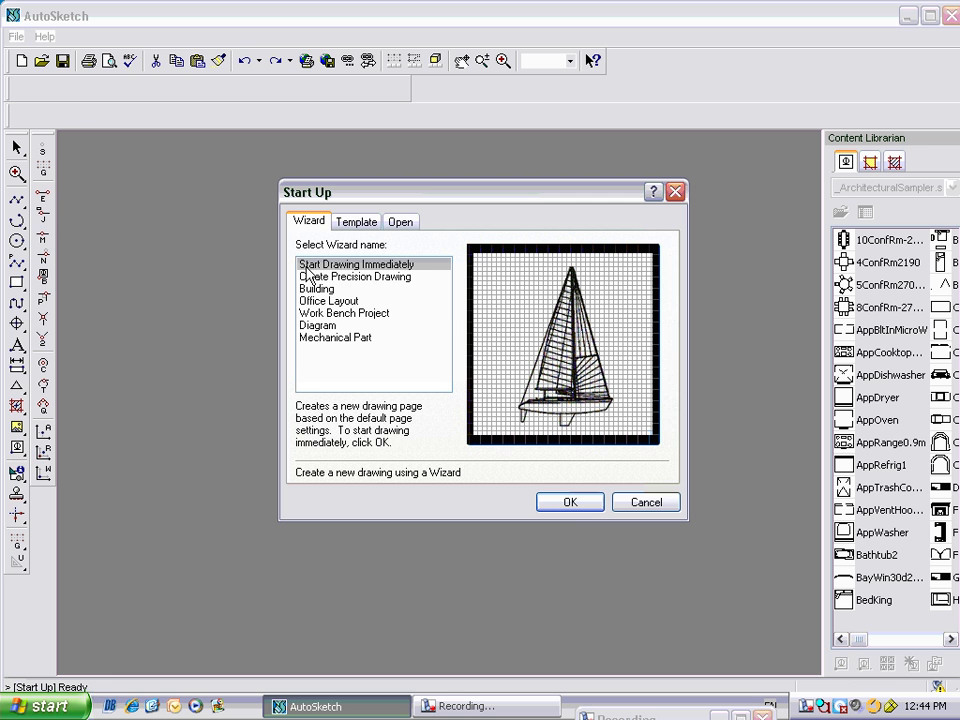
left_click(570, 503)
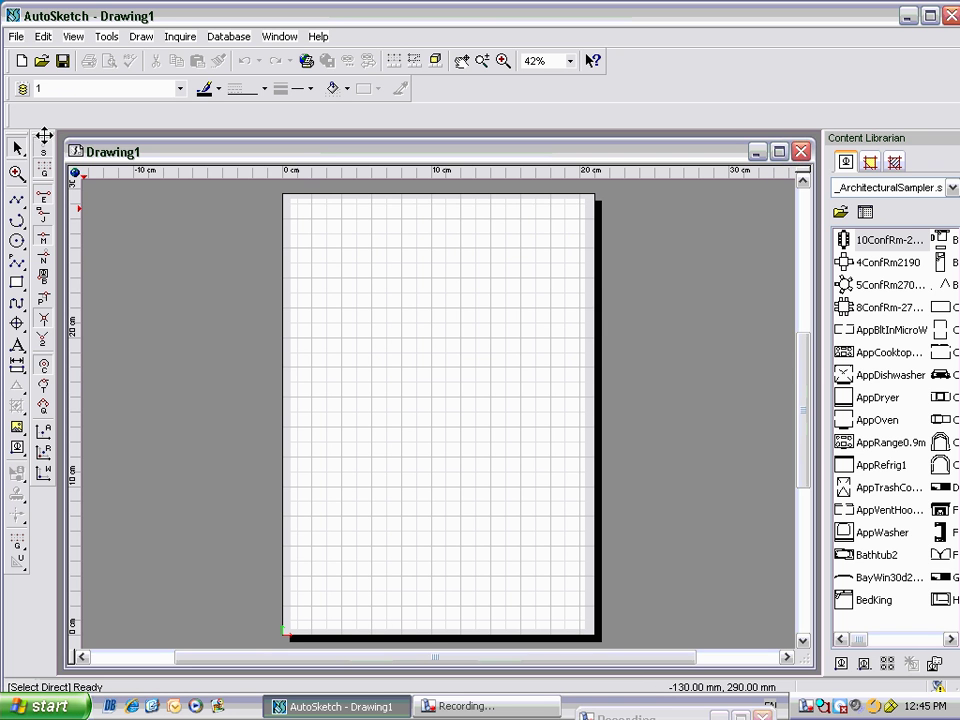
left_click(75, 38)
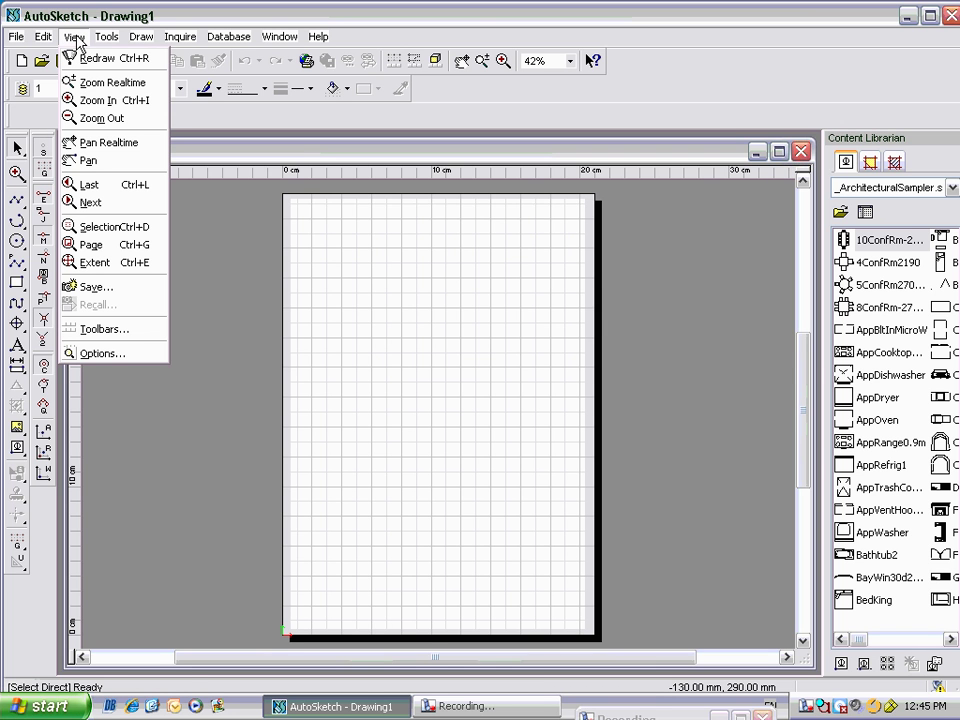
left_click(110, 330)
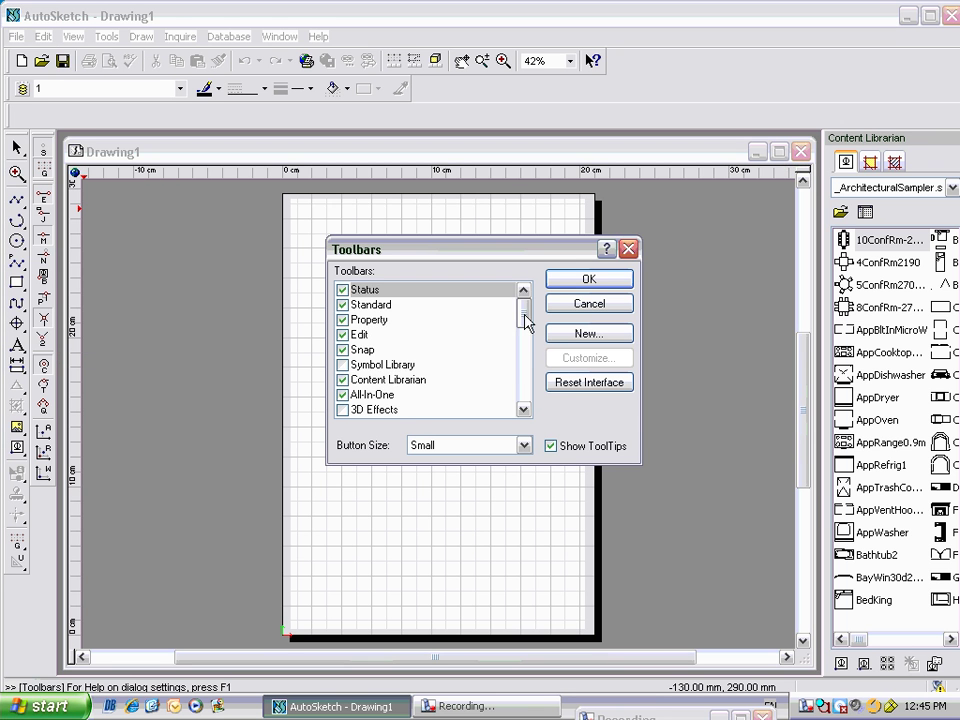
left_click_drag(525, 339, 524, 298)
left_click(629, 250)
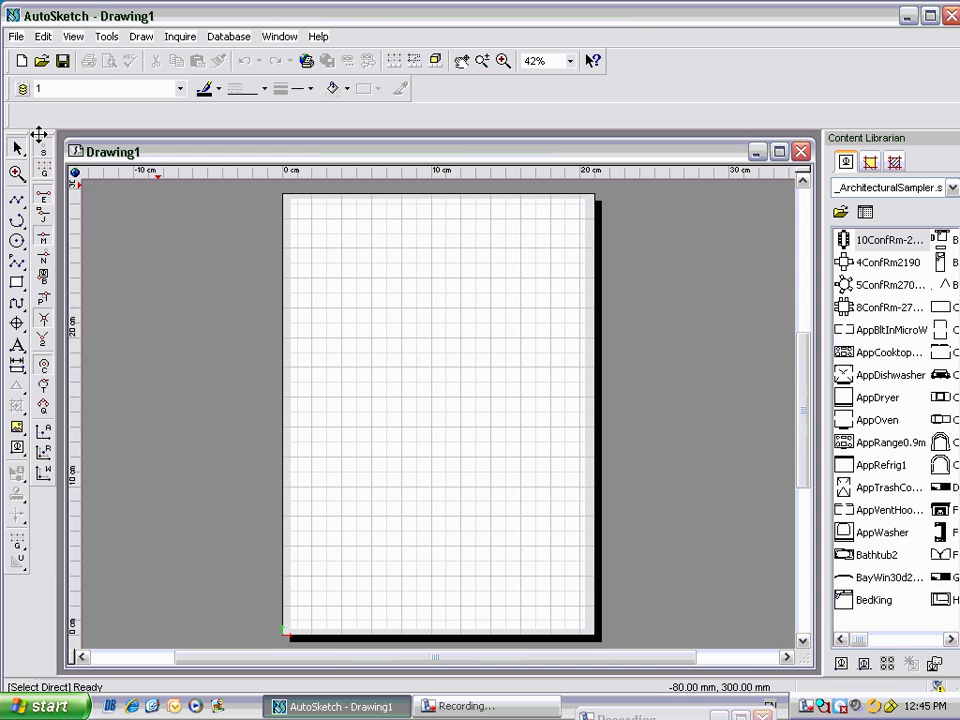
mouse_move(41, 137)
left_mouse_down()
mouse_move(53, 121)
mouse_move(164, 248)
left_mouse_up()
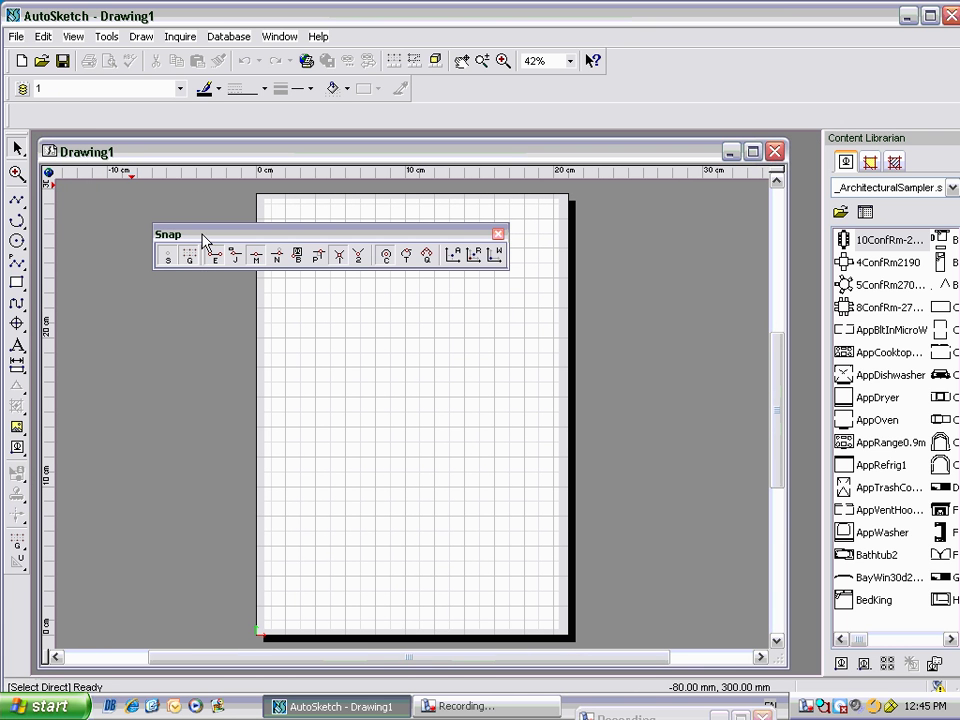
mouse_move(204, 236)
left_mouse_down()
mouse_move(443, 597)
mouse_move(450, 567)
mouse_move(200, 110)
mouse_move(30, 150)
left_mouse_up()
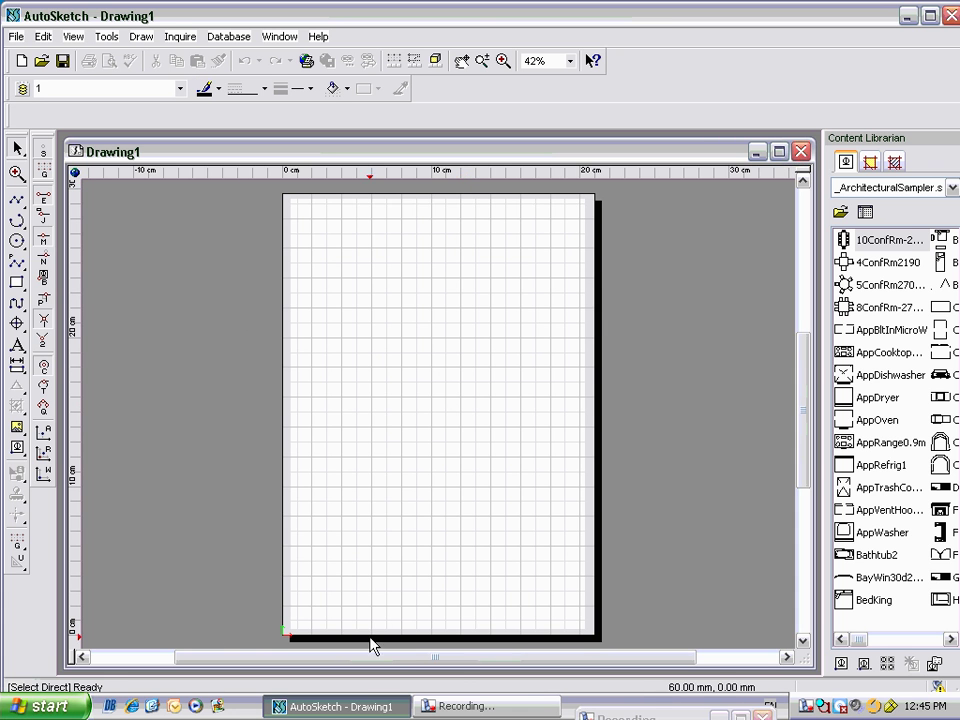
mouse_move(642, 656)
left_mouse_down()
mouse_move(452, 668)
mouse_move(587, 660)
mouse_move(533, 663)
mouse_move(579, 666)
left_mouse_up()
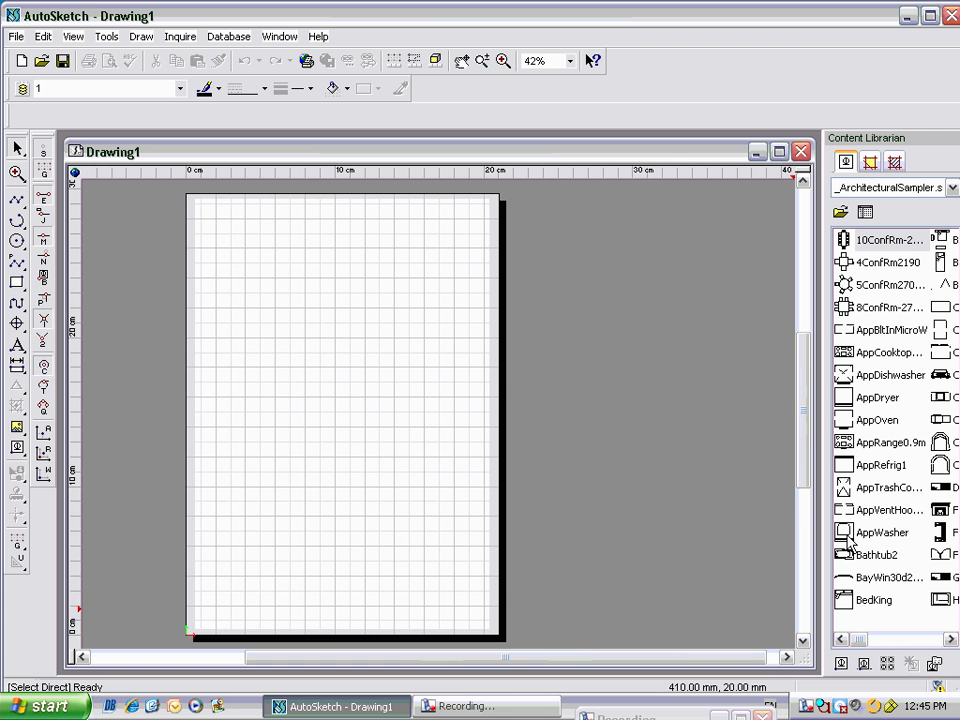
mouse_move(804, 443)
left_mouse_down()
mouse_move(801, 472)
mouse_move(791, 381)
left_mouse_up()
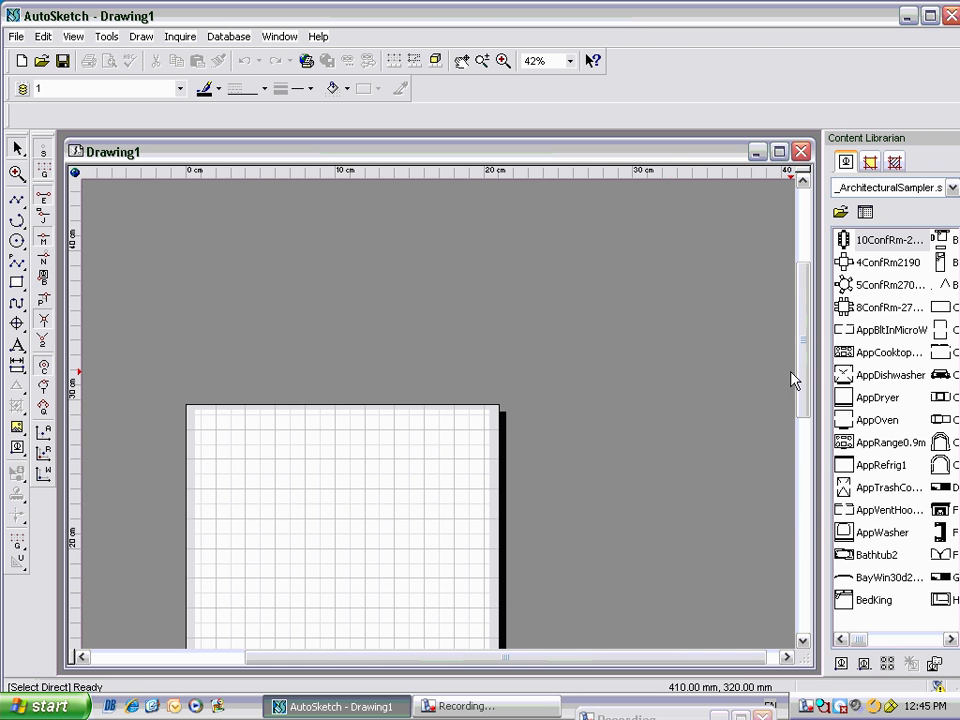
scroll(378, 482, "down", 3)
scroll(378, 482, "up", 7)
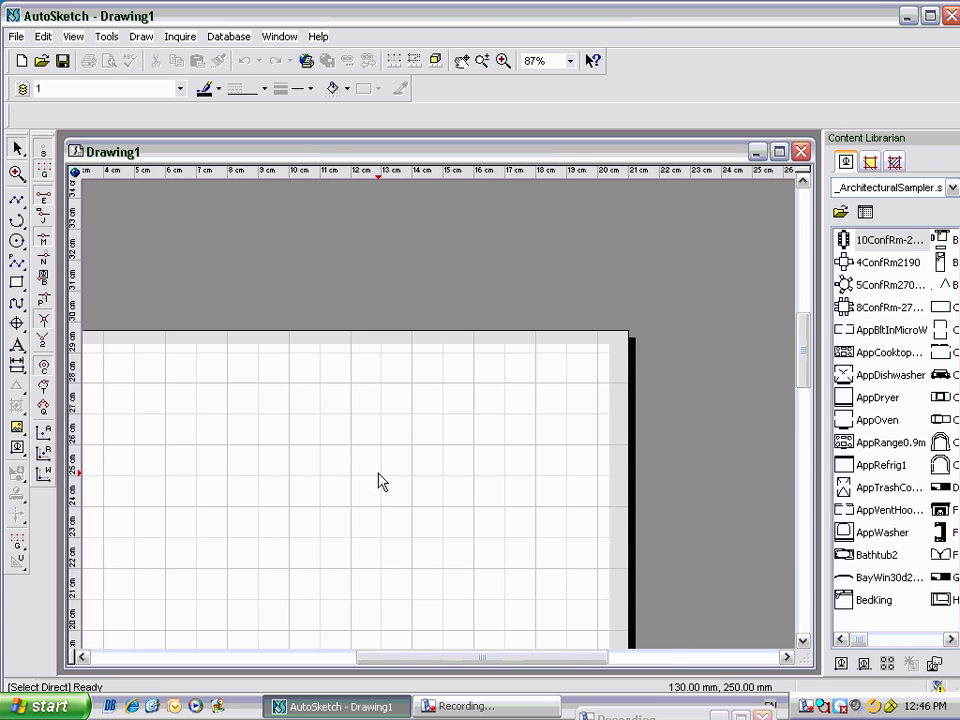
scroll(378, 482, "down", 5)
scroll(378, 482, "down", 2)
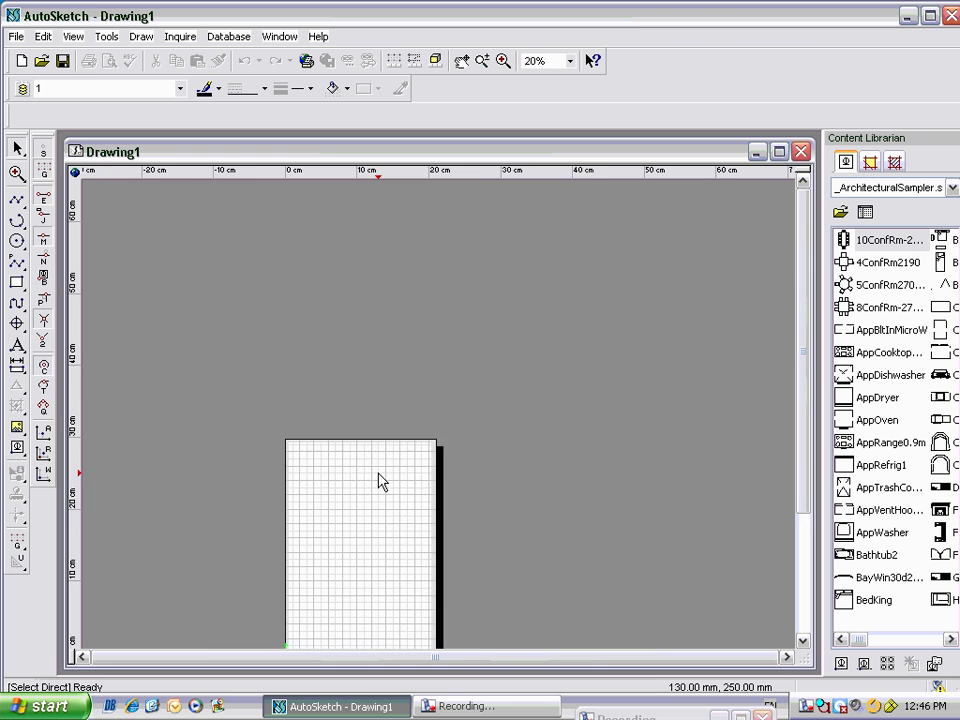
scroll(378, 482, "up", 6)
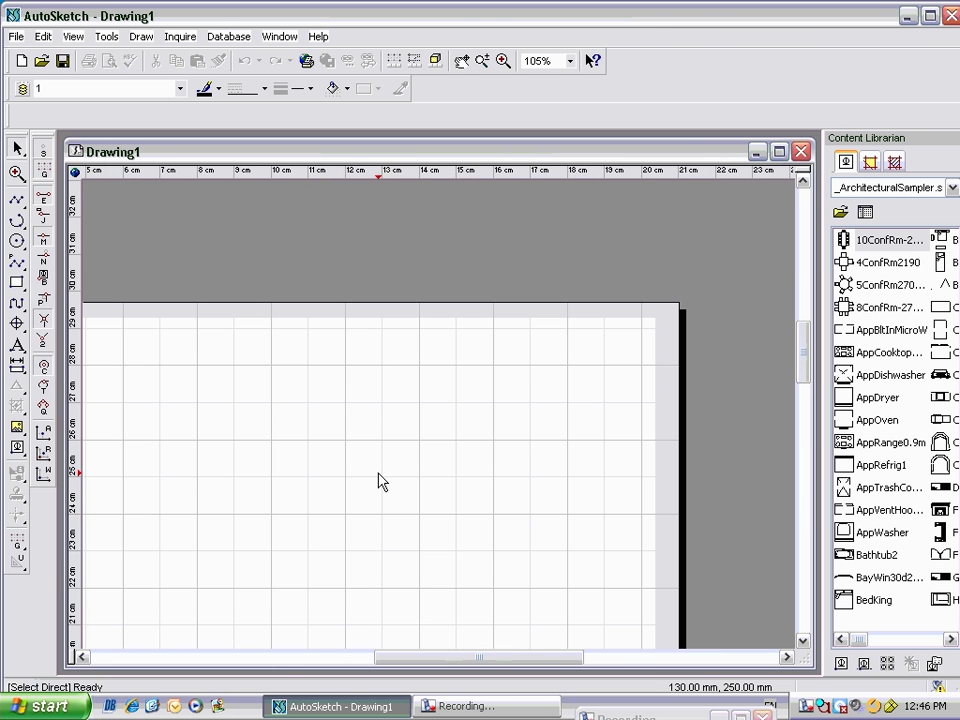
left_click_drag(253, 300, 771, 561)
left_click_drag(186, 327, 561, 570)
scroll(440, 420, "down", 2)
scroll(445, 458, "down", 2)
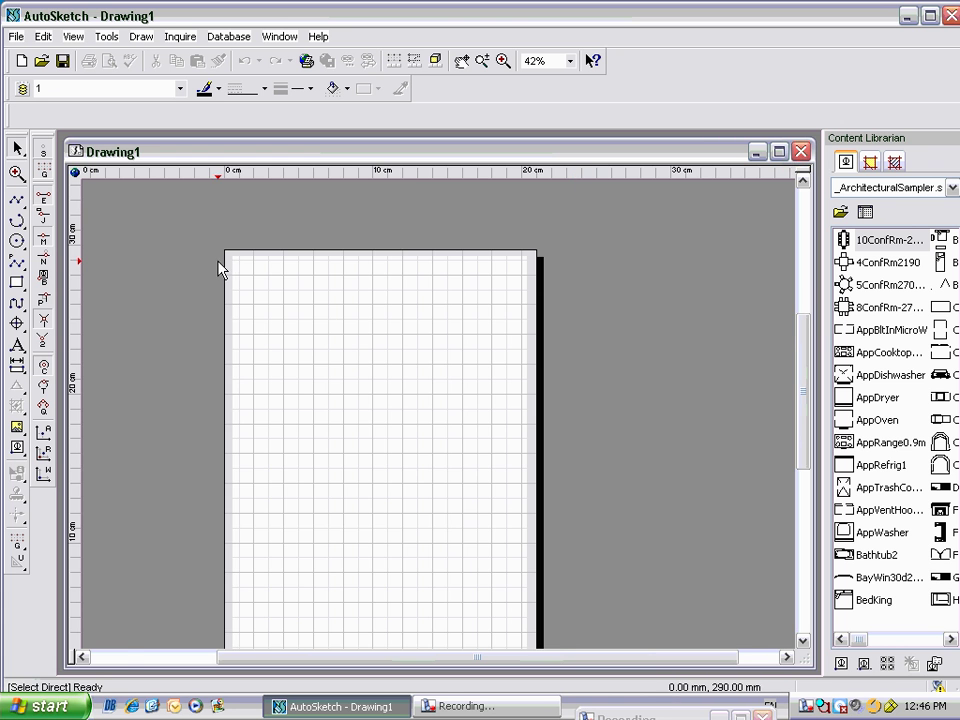
scroll(377, 364, "up", 2)
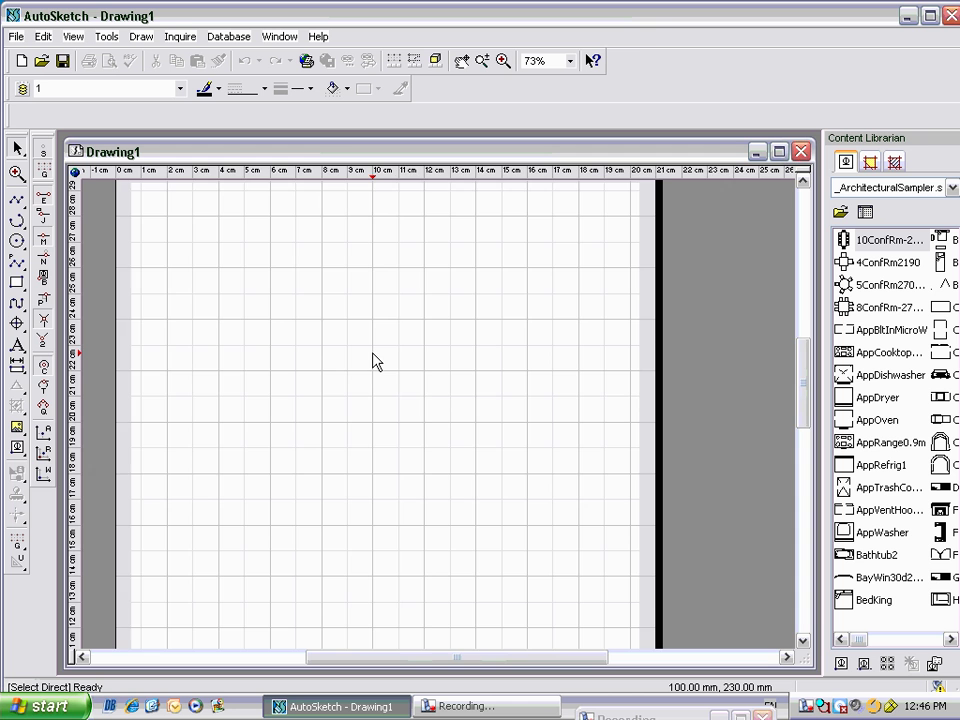
scroll(374, 362, "down", 3)
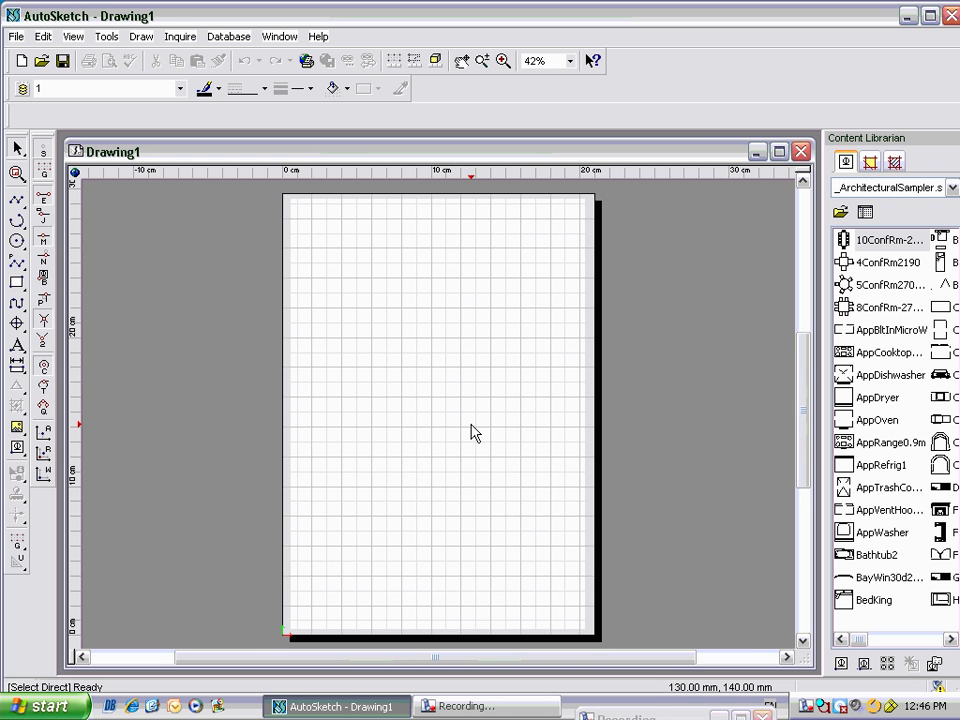
scroll(510, 364, "up", 5)
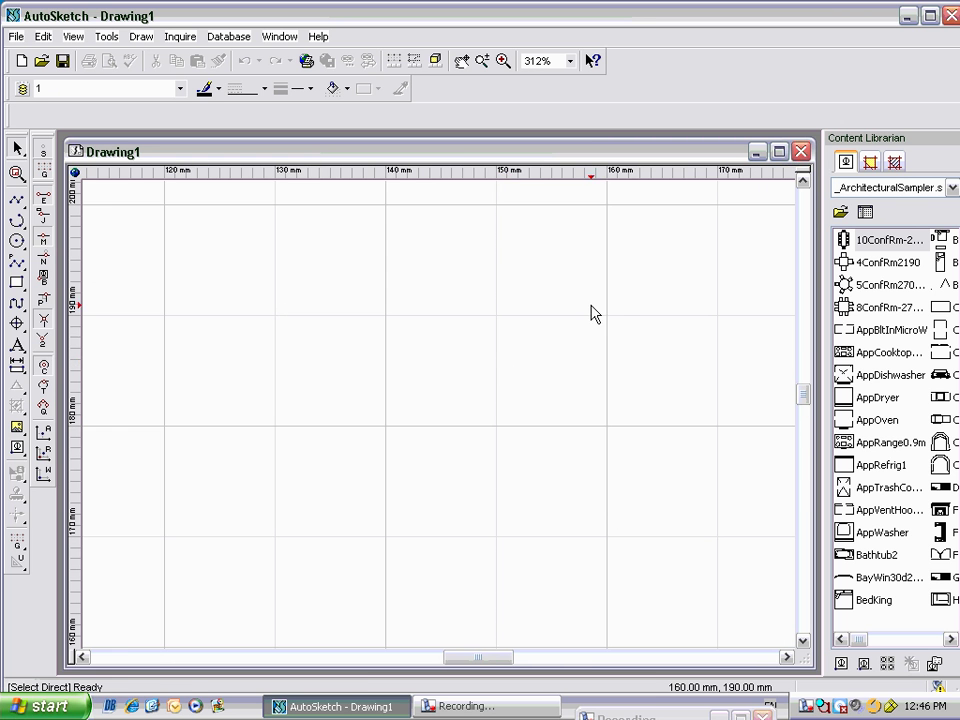
left_click_drag(591, 309, 565, 485)
scroll(566, 485, "down", 5)
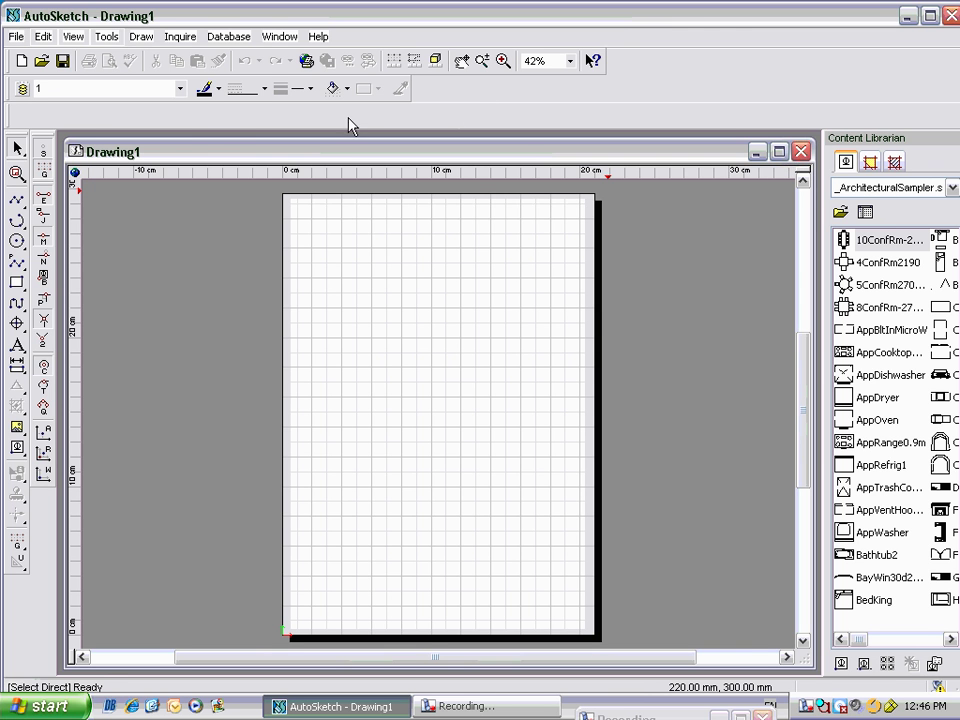
Choose By-Symbol as the pen line style on the Property toolbar
left_click(264, 89)
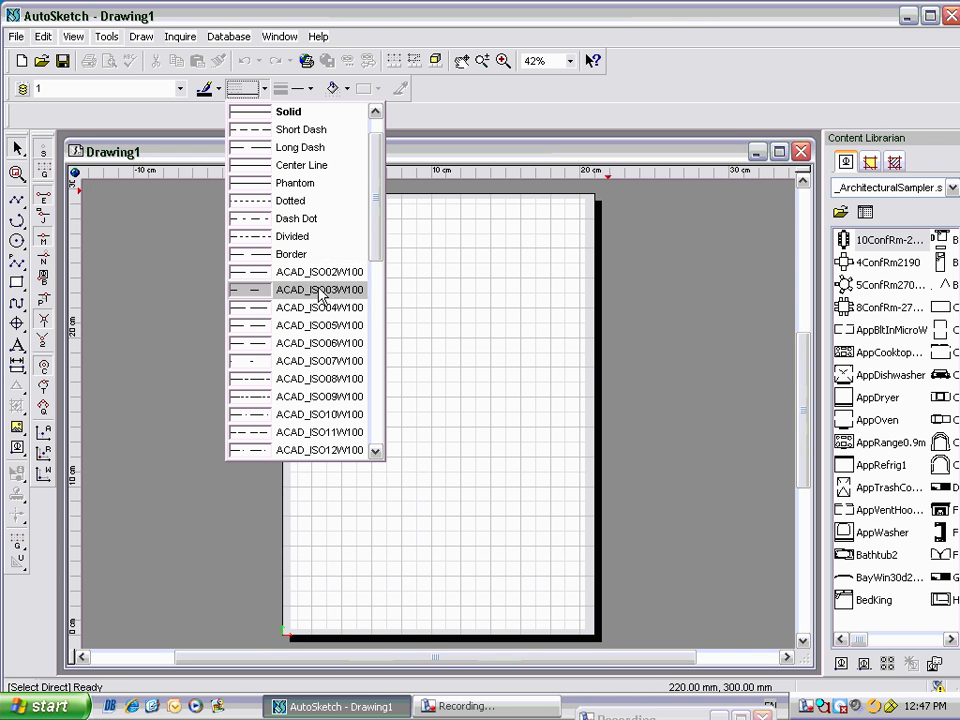
left_click_drag(377, 261, 371, 221)
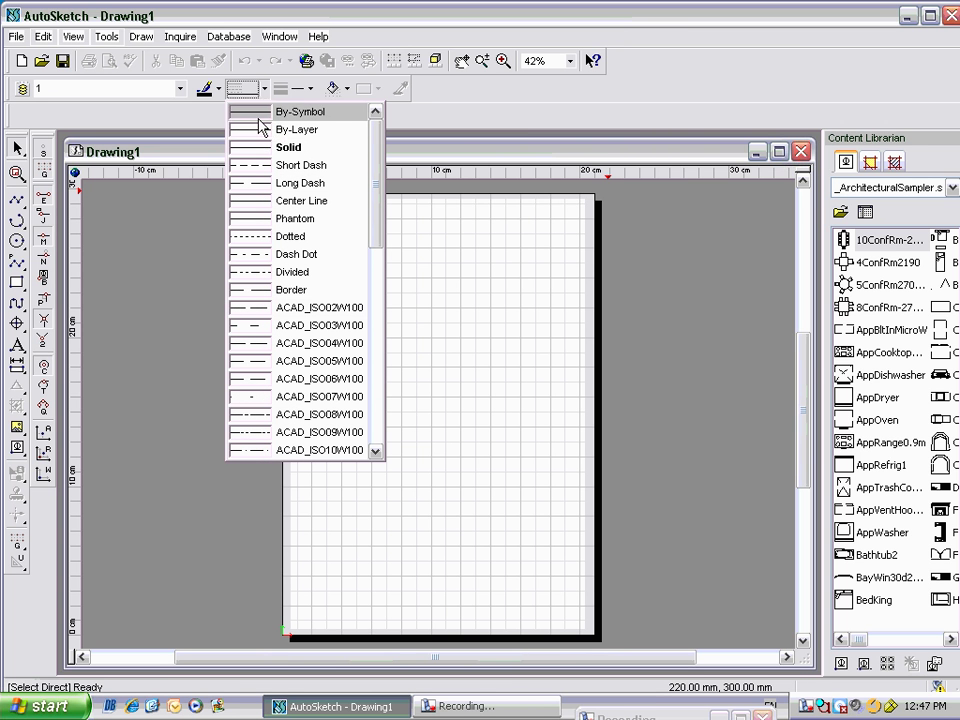
left_click(315, 114)
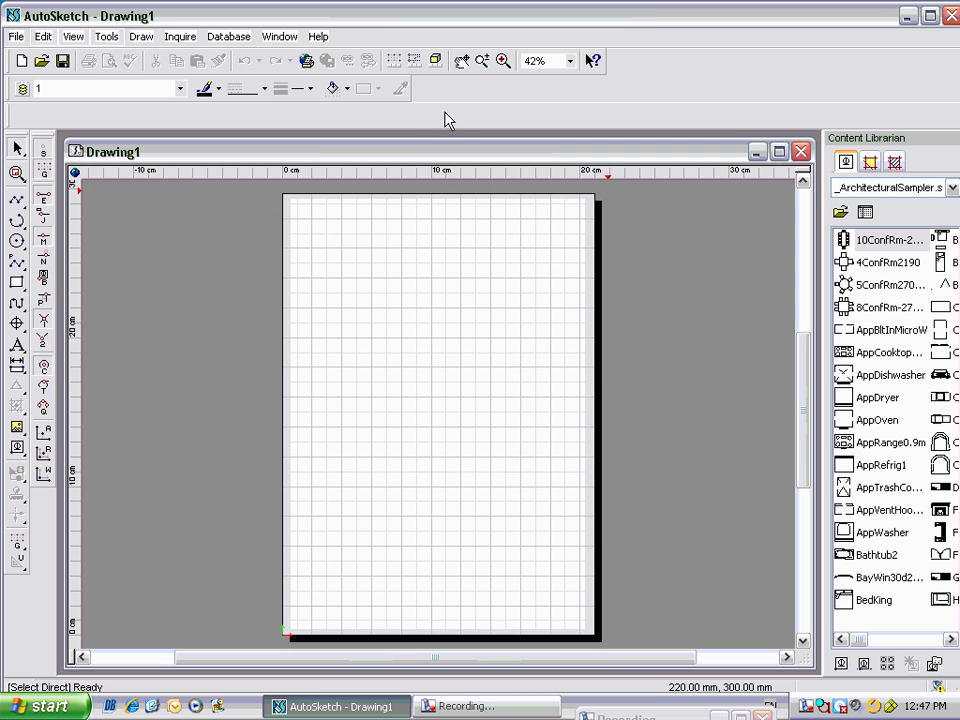
left_click(313, 93)
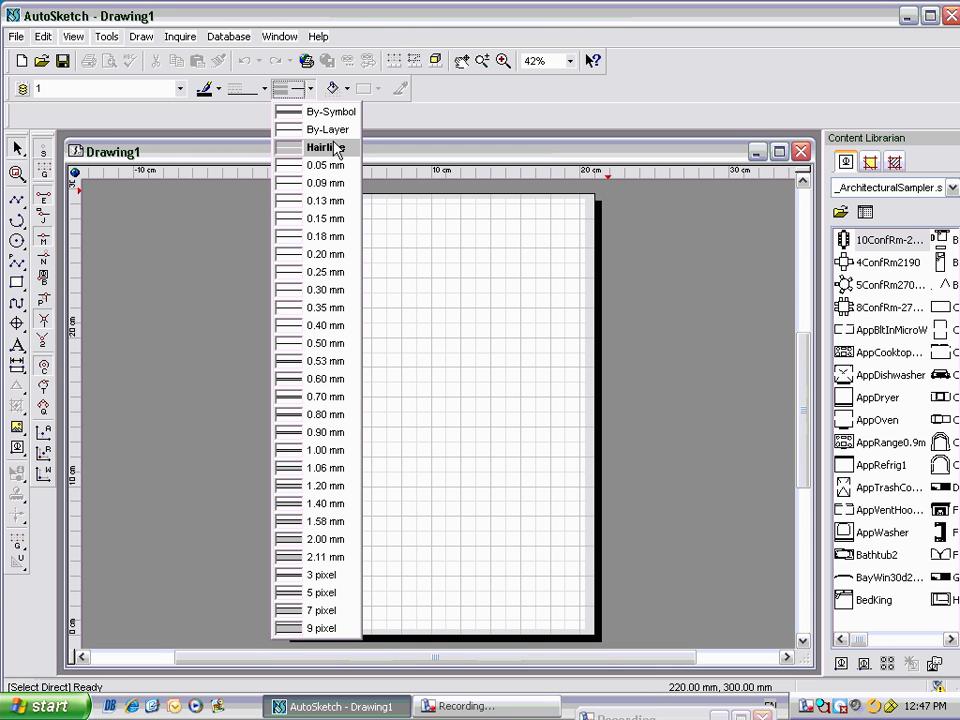
left_click(420, 130)
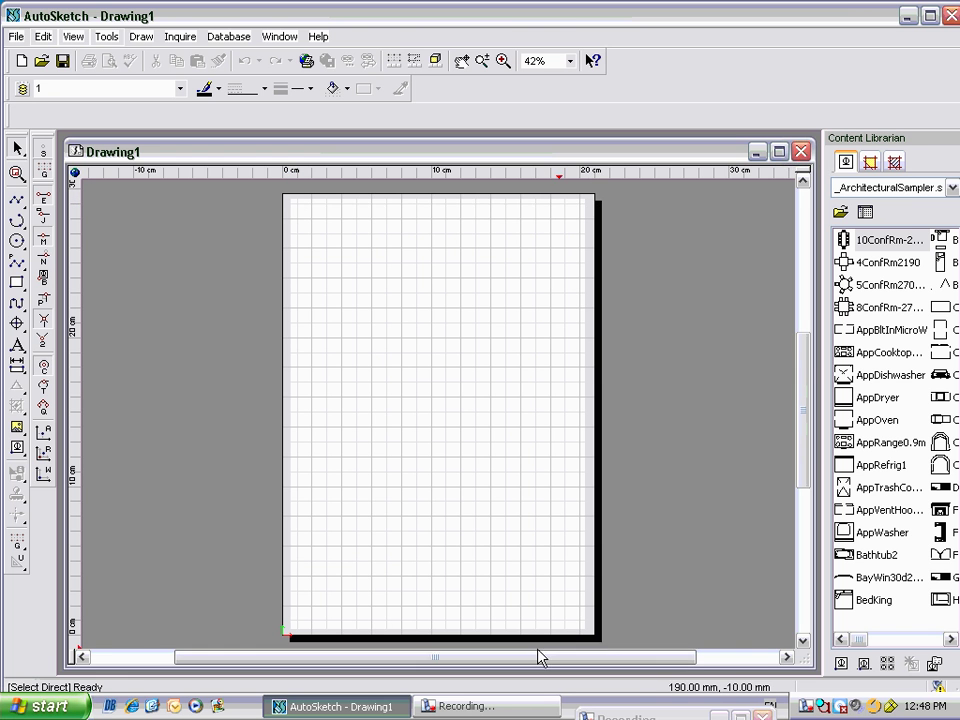
In Page Setup, set the drawing page to Landscape and A3: 297 x 420 mm
left_click(17, 37)
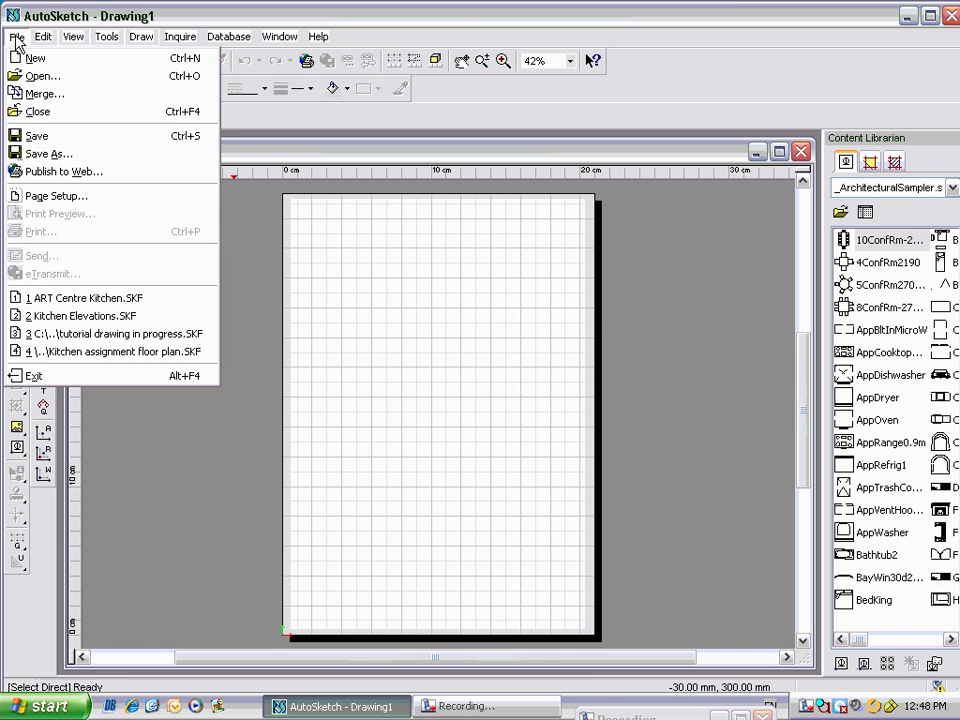
left_click(60, 197)
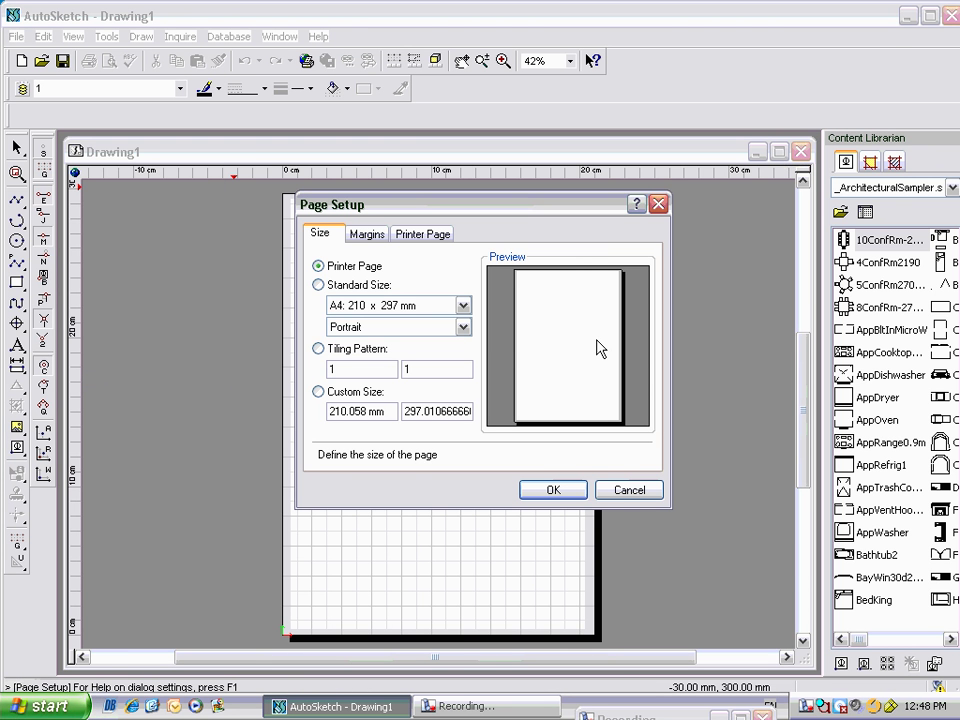
left_click(464, 330)
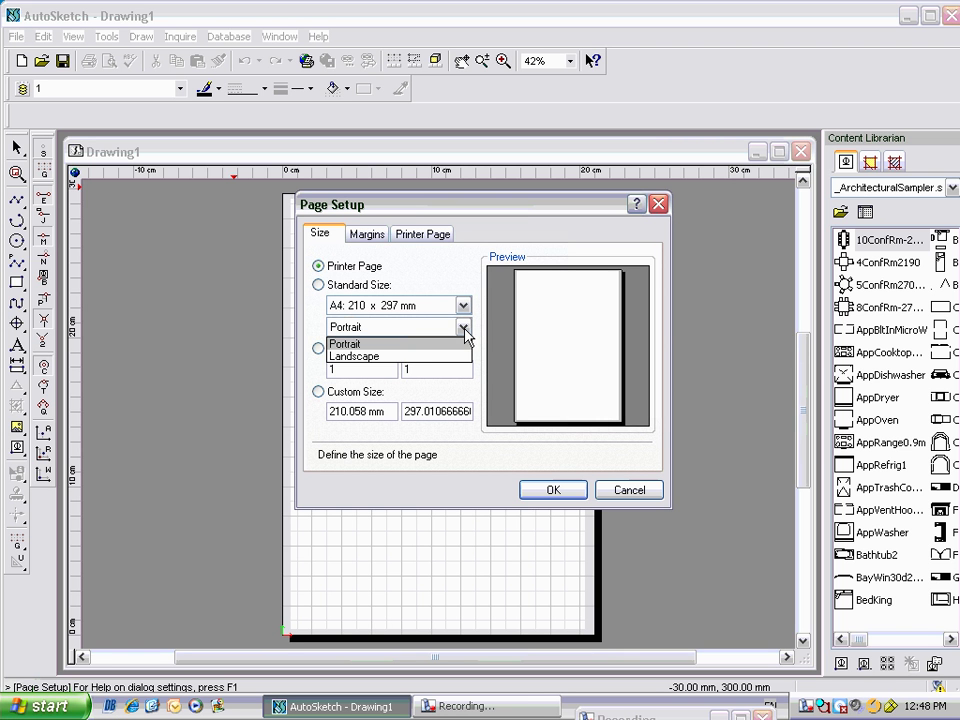
left_click(420, 356)
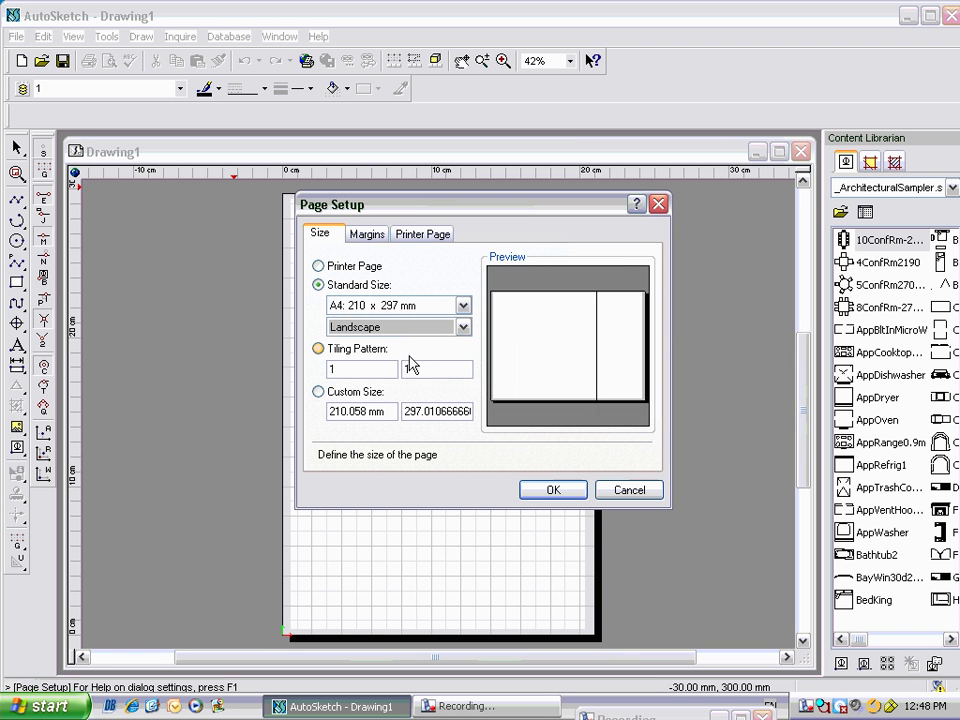
left_click(463, 305)
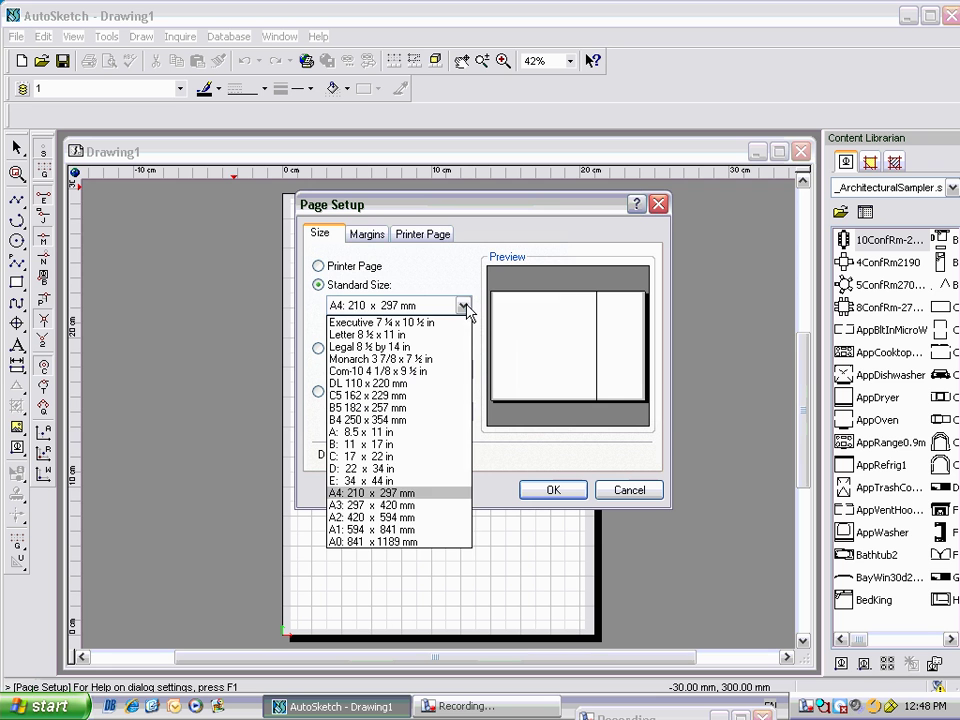
left_click(376, 506)
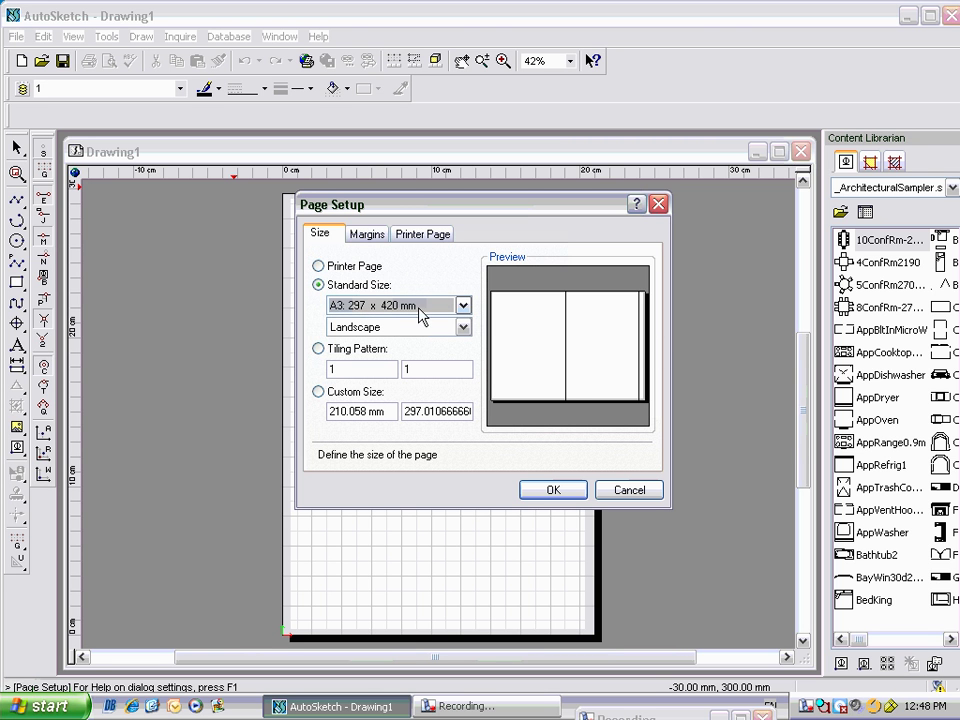
Set the printer page to A3 (297 x 420 mm) paper in Landscape orientation
left_click(424, 234)
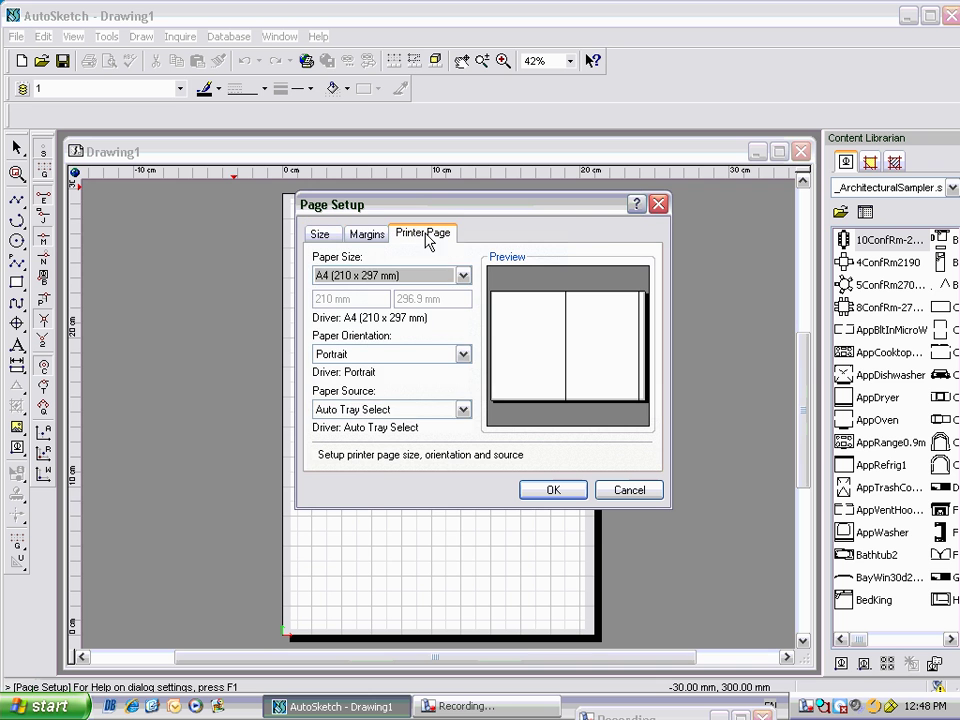
left_click(463, 276)
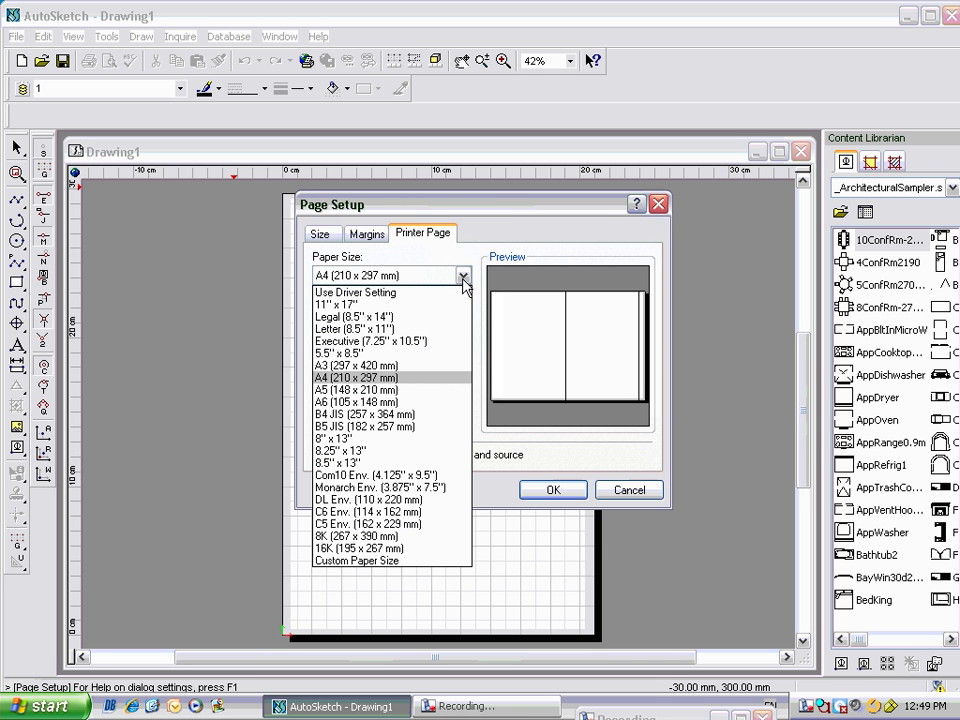
left_click(360, 366)
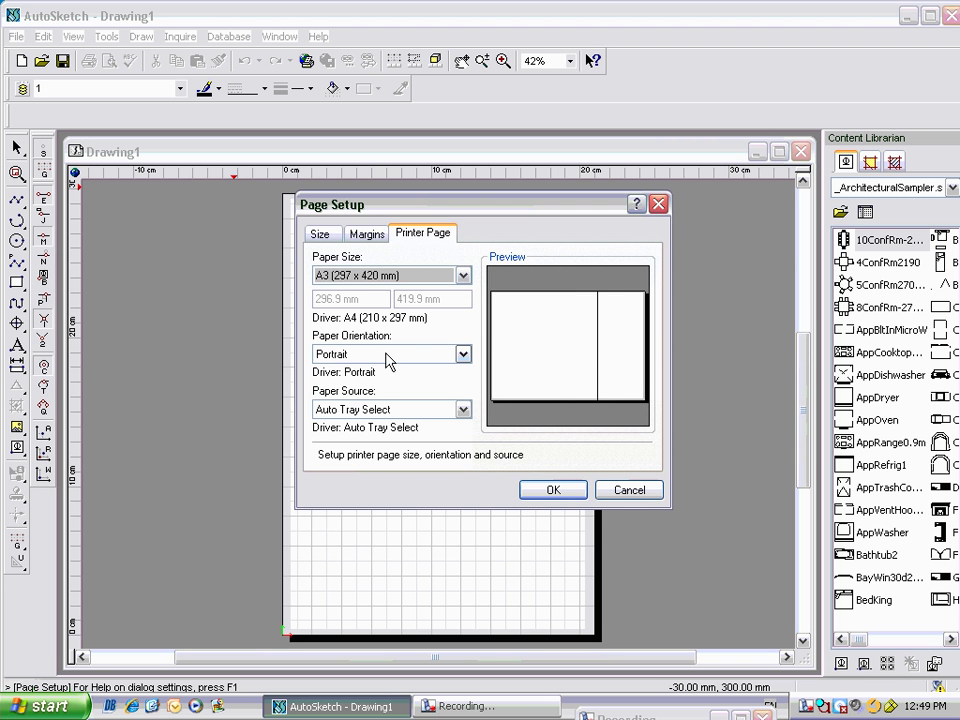
left_click(462, 354)
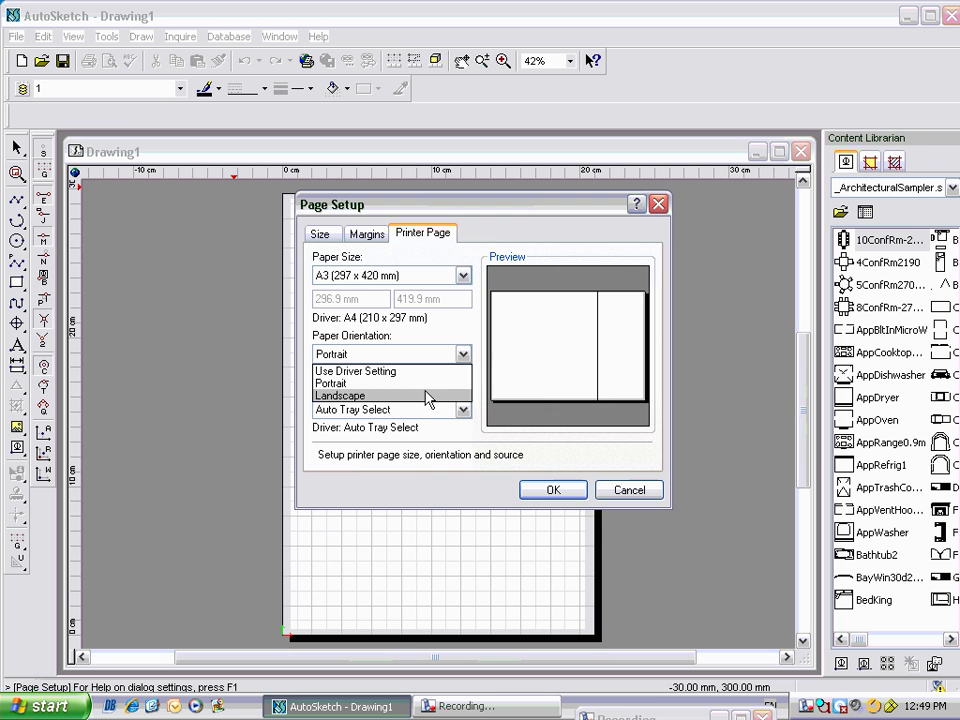
left_click(427, 398)
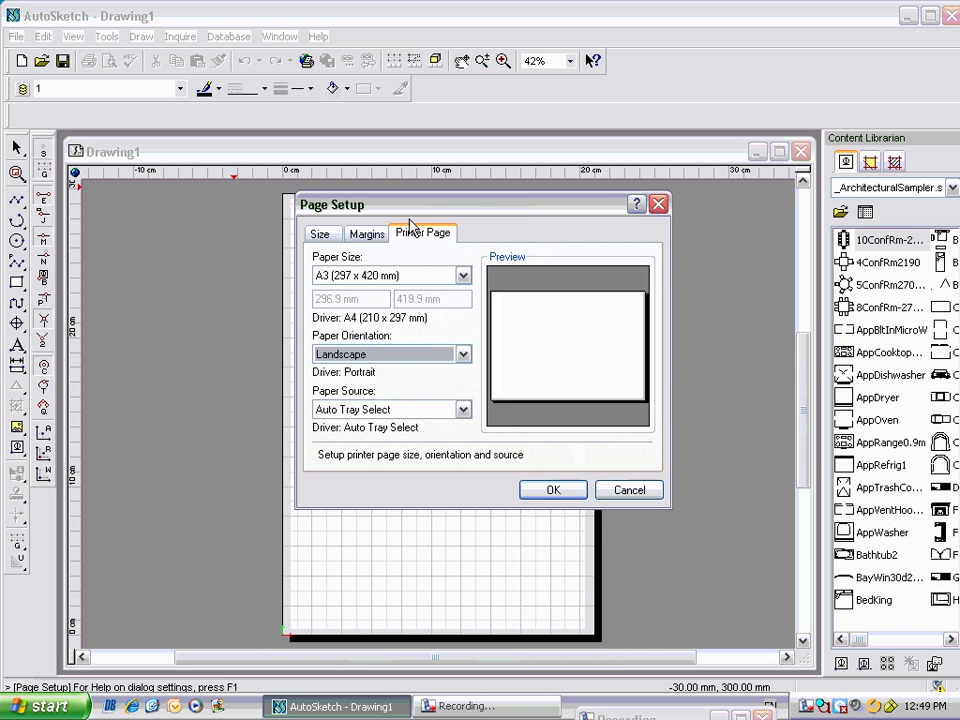
Enter 15 mm for the Left, Top, Right and Bottom margins
left_click(367, 234)
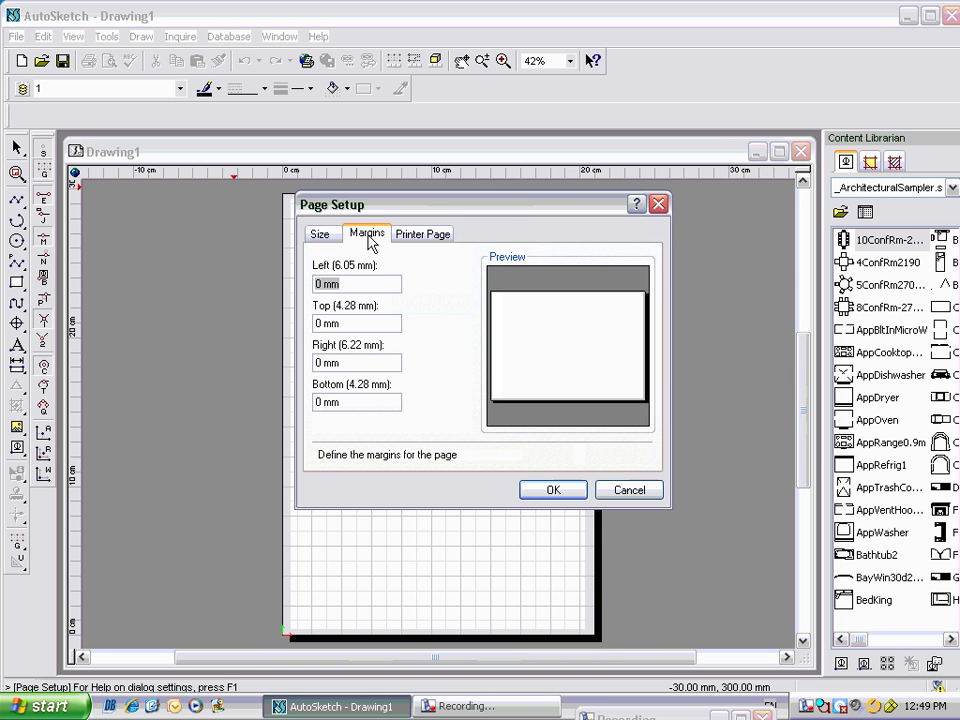
type("15")
double_click(323, 319)
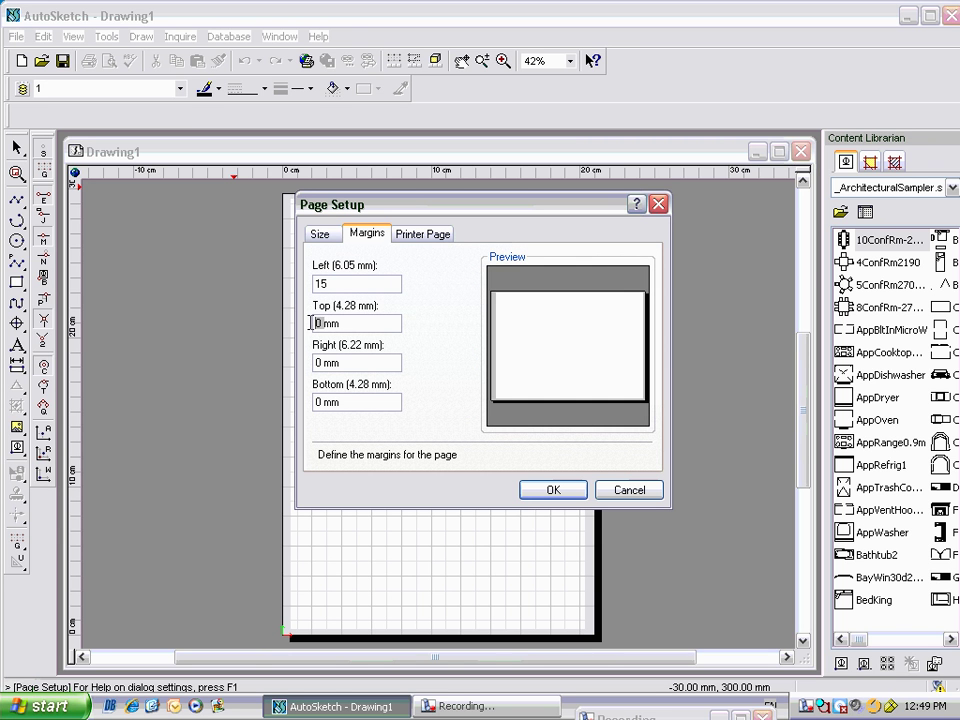
type("15")
double_click(318, 362)
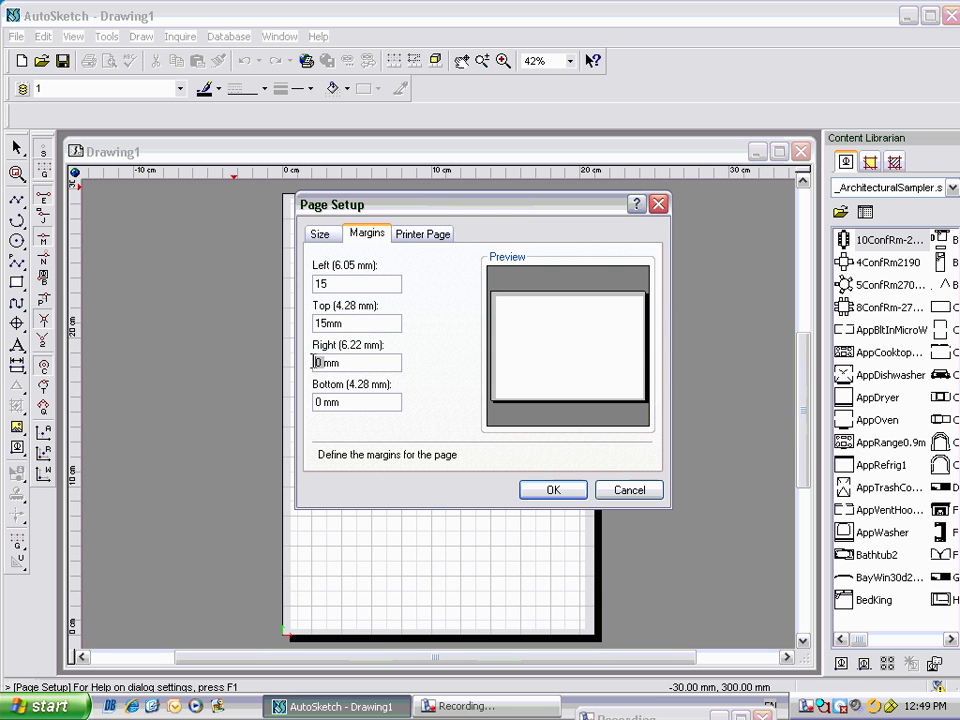
type("15")
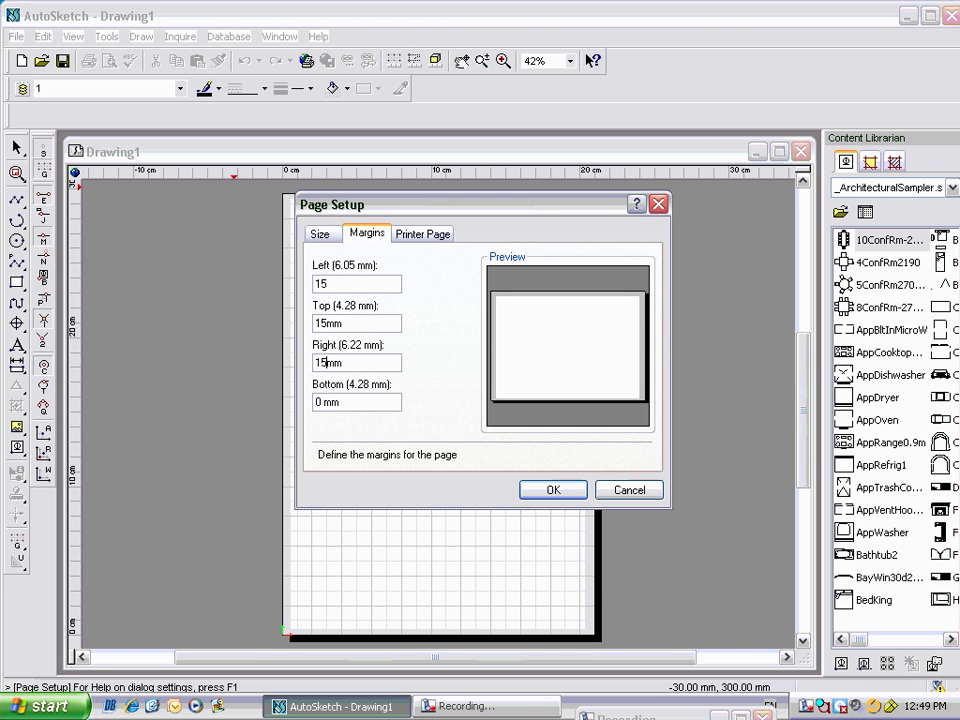
double_click(318, 402)
type("0")
key("BackSpace")
type("15")
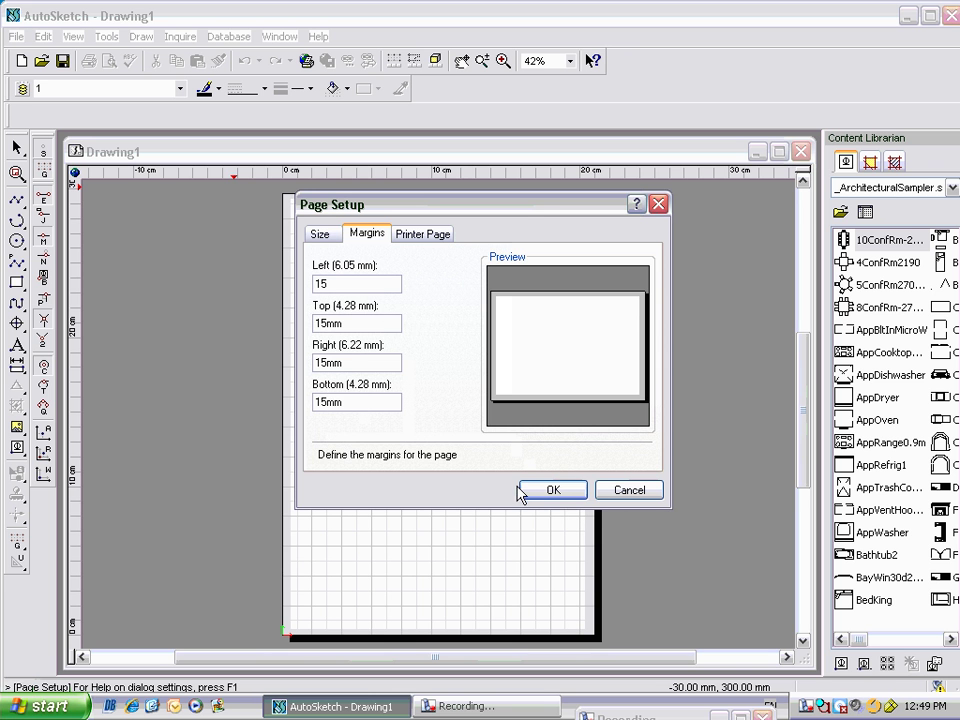
left_click(555, 490)
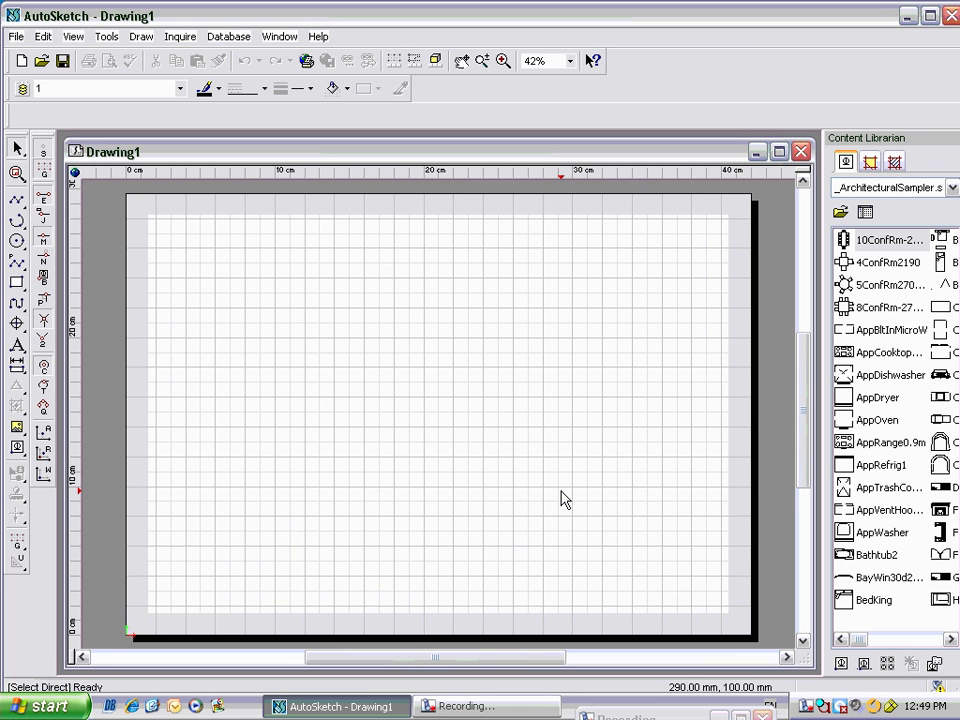